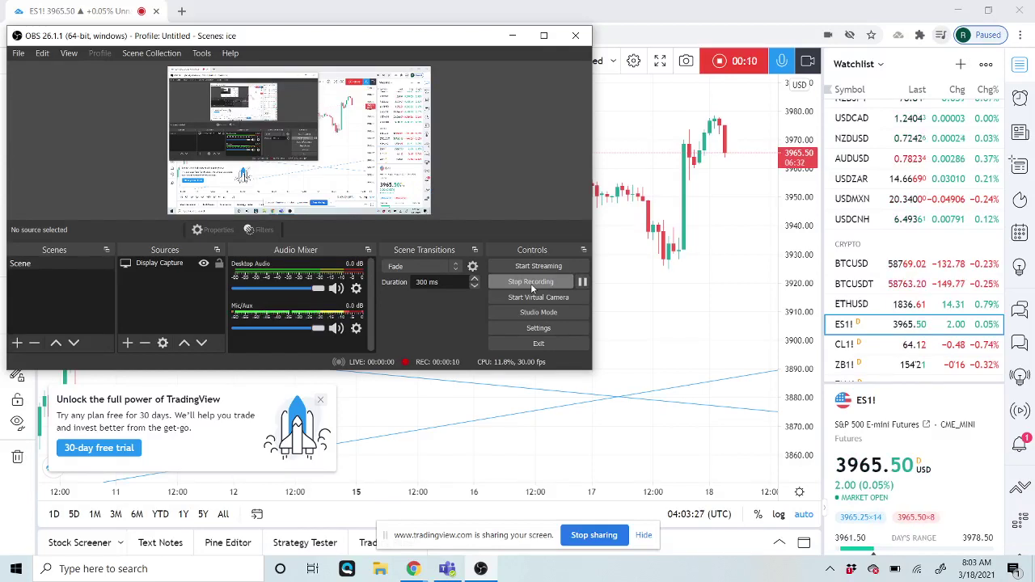
- Minimize OBS to reveal the ES1! hourly chart with its two drawn trend lines
click(511, 35)
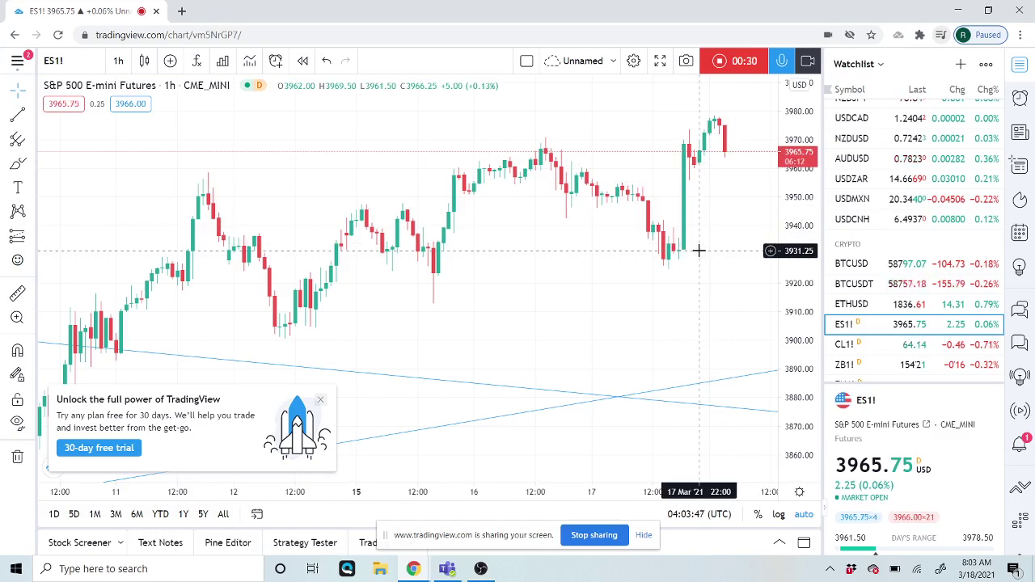
scroll(947, 234, down, 1)
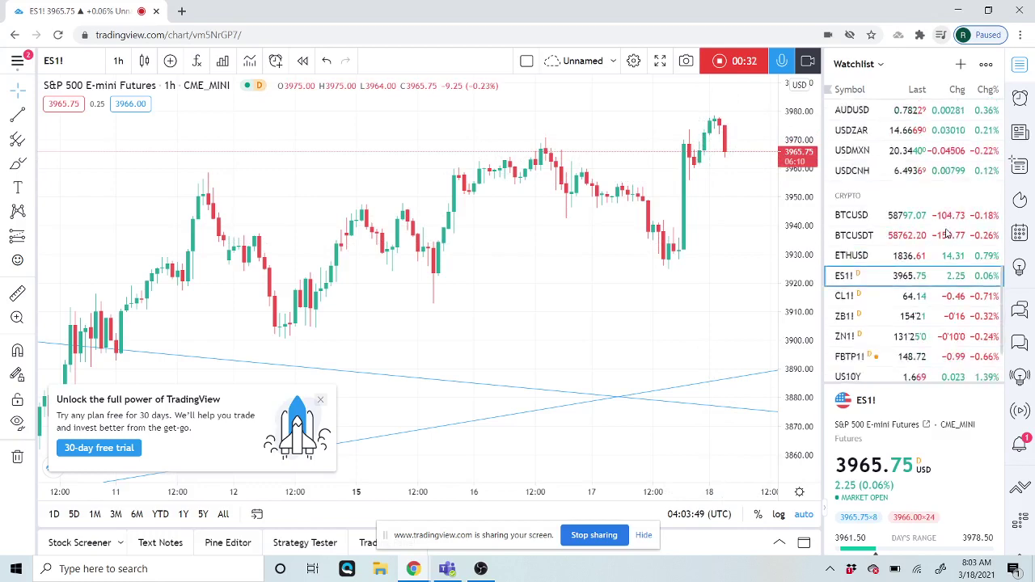
scroll(947, 235, down, 1)
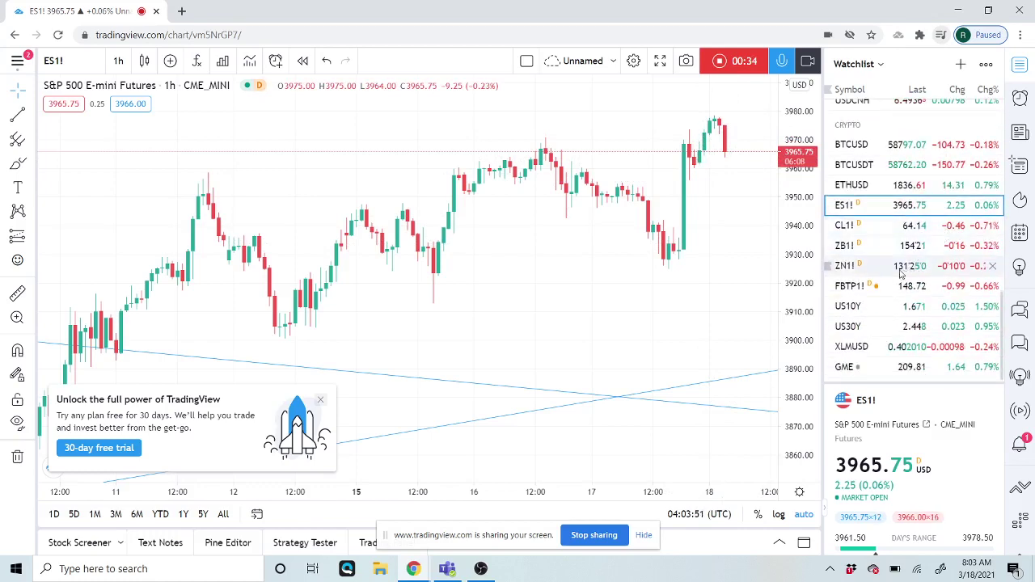
- Load the US10Y hourly yield chart and scroll the watchlist to the forex pairs
click(864, 311)
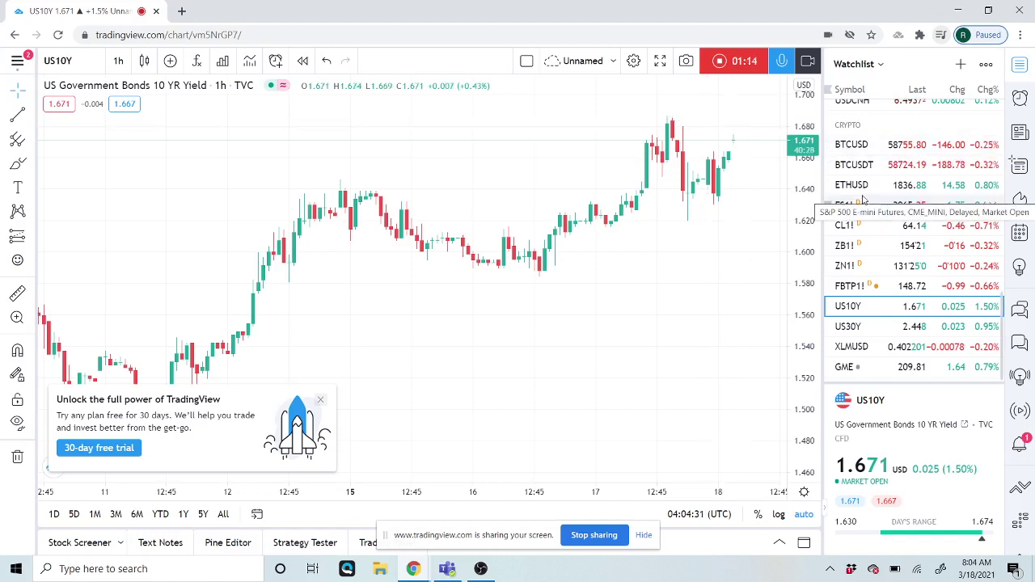
scroll(863, 202, up, 5)
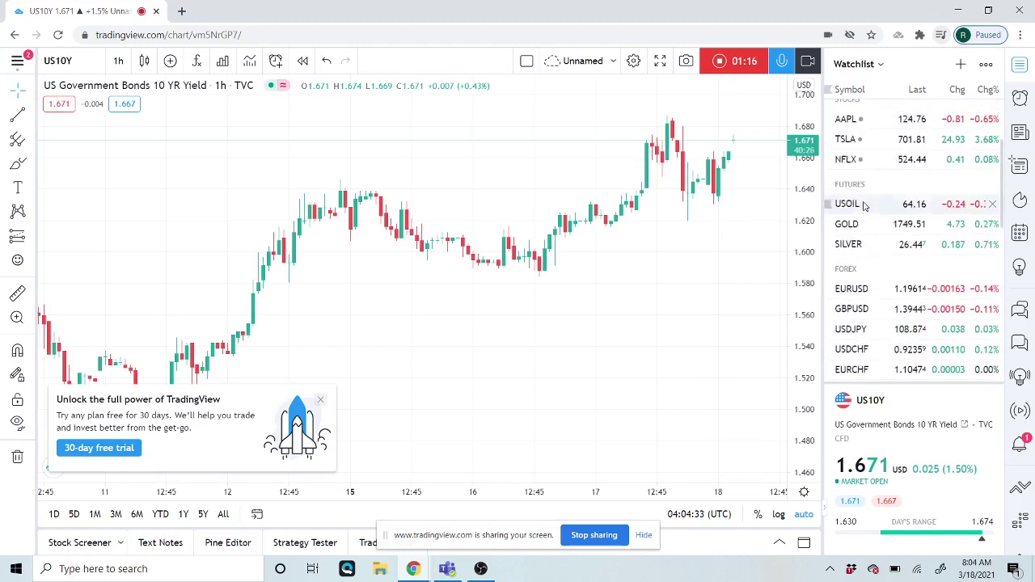
scroll(862, 212, down, 2)
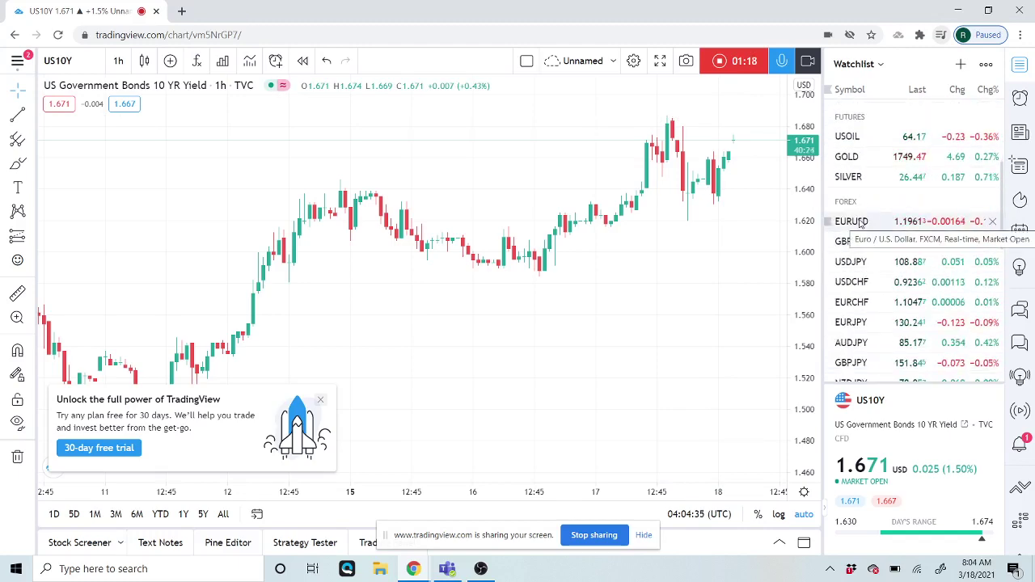
- View EURUSD hourly candles zoomed out, then move on to USDJPY
click(859, 225)
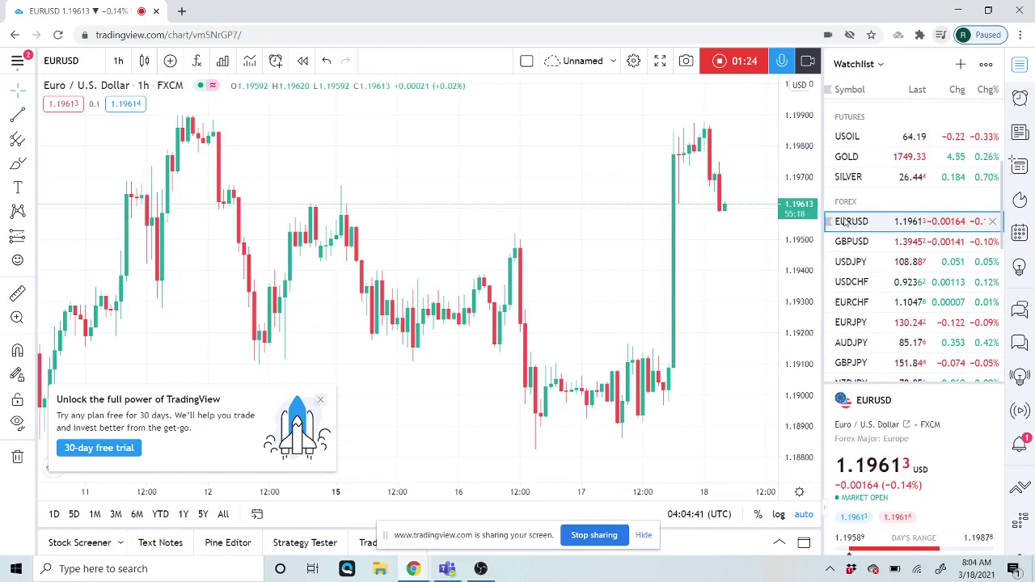
scroll(751, 232, down, 3)
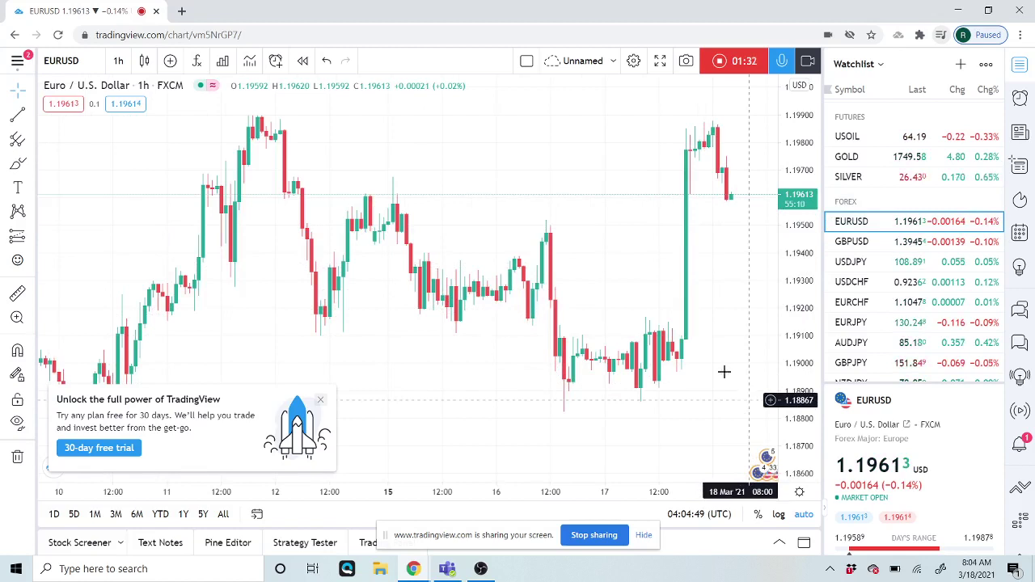
click(858, 265)
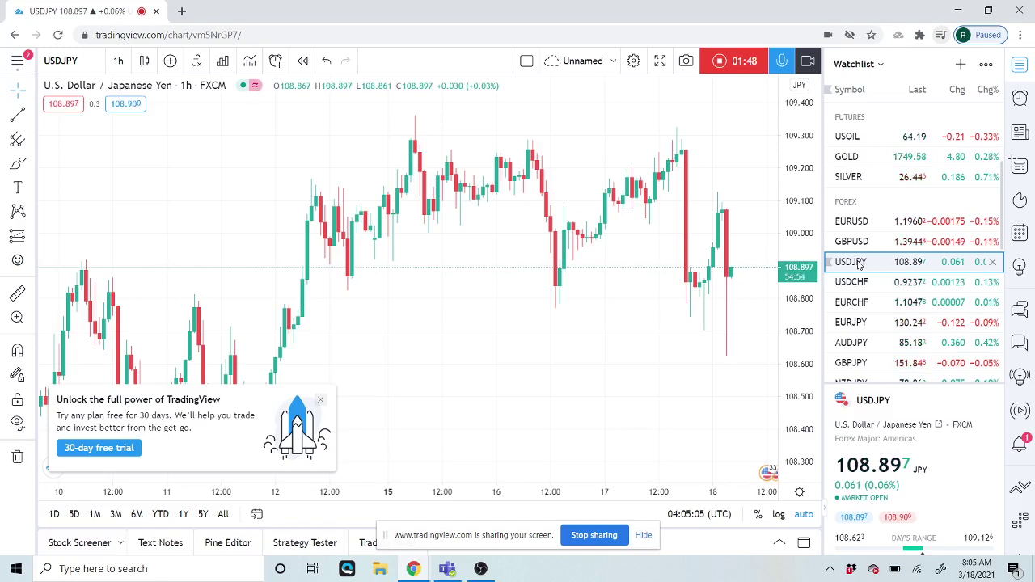
- Hide the screen-sharing notice and zoom out on the USDJPY hourly chart
click(643, 536)
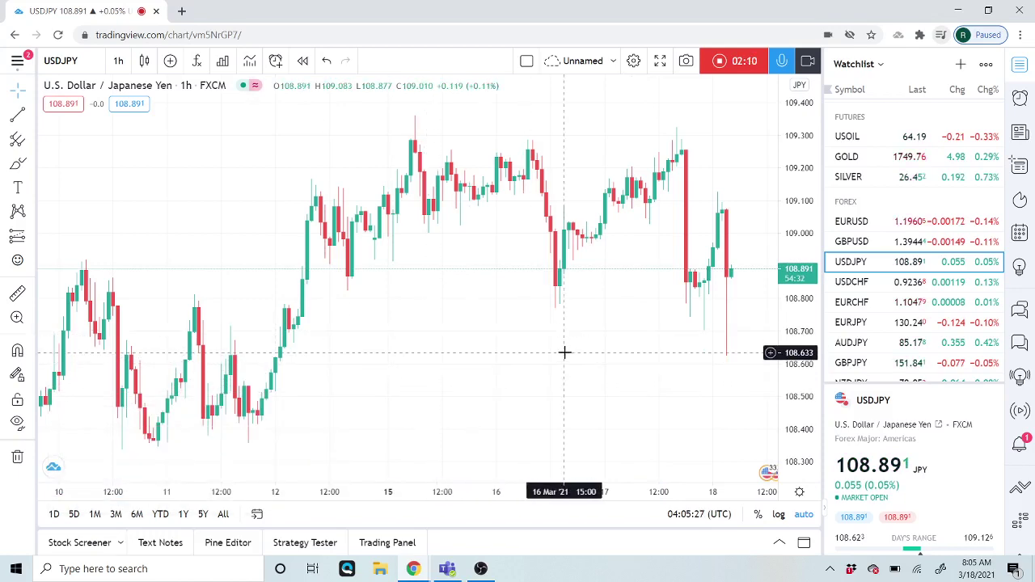
scroll(601, 267, down, 4)
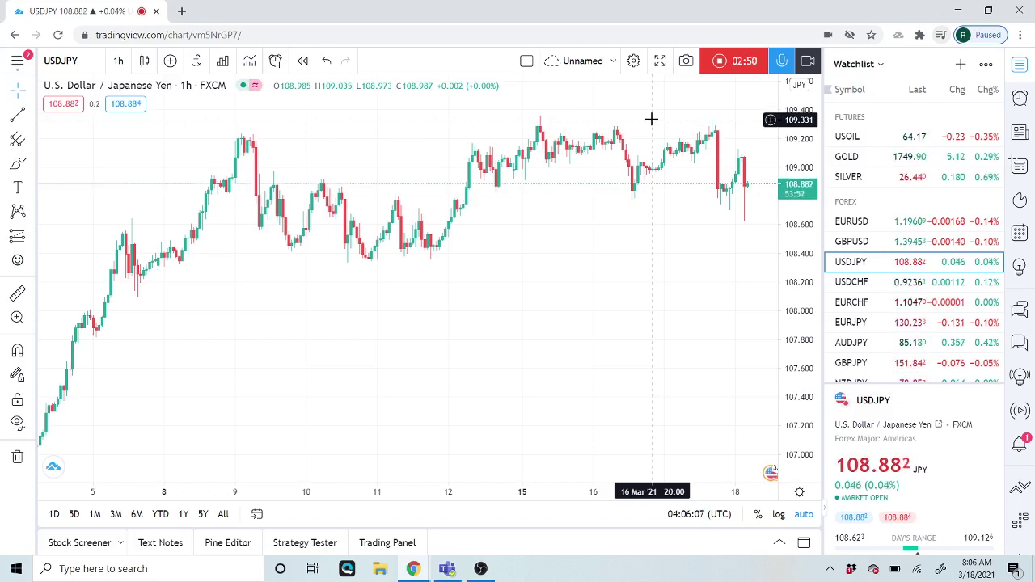
- Load the USDCHF hourly chart and scroll the watchlist toward the exotic pairs
click(852, 283)
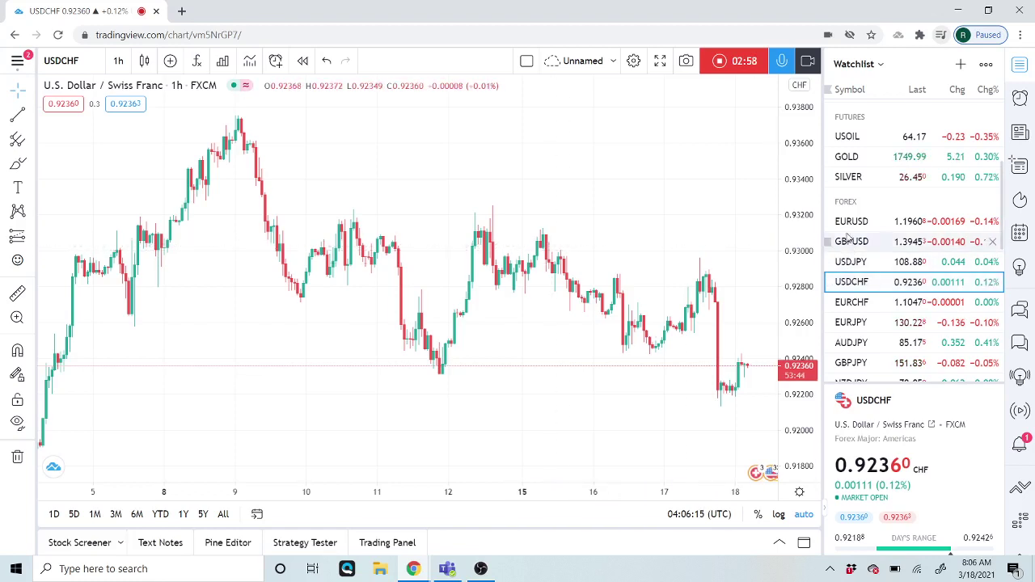
scroll(857, 235, down, 1)
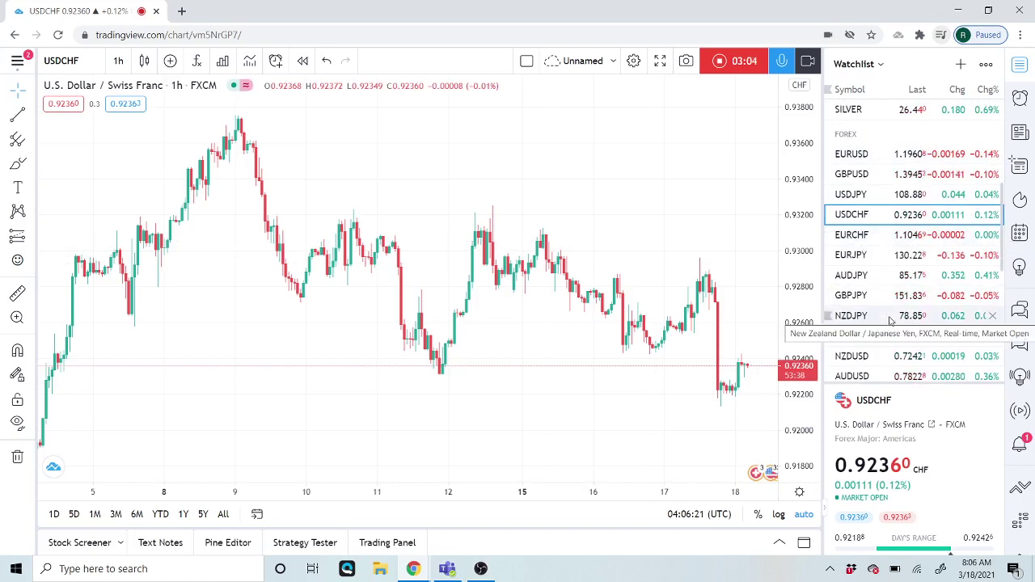
scroll(897, 243, down, 2)
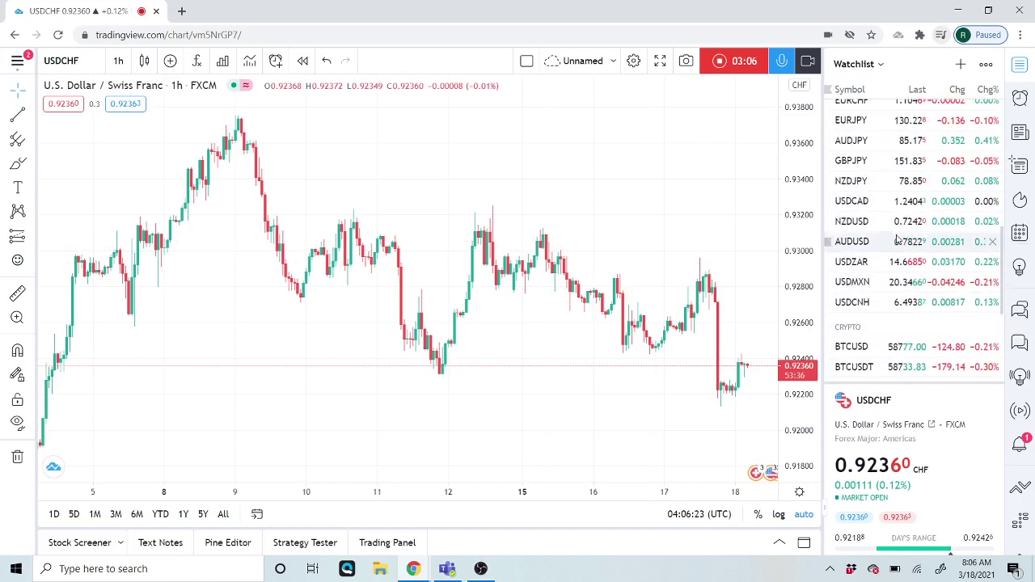
- Show USDZAR on the 1-day interval and zoom the chart out
click(856, 264)
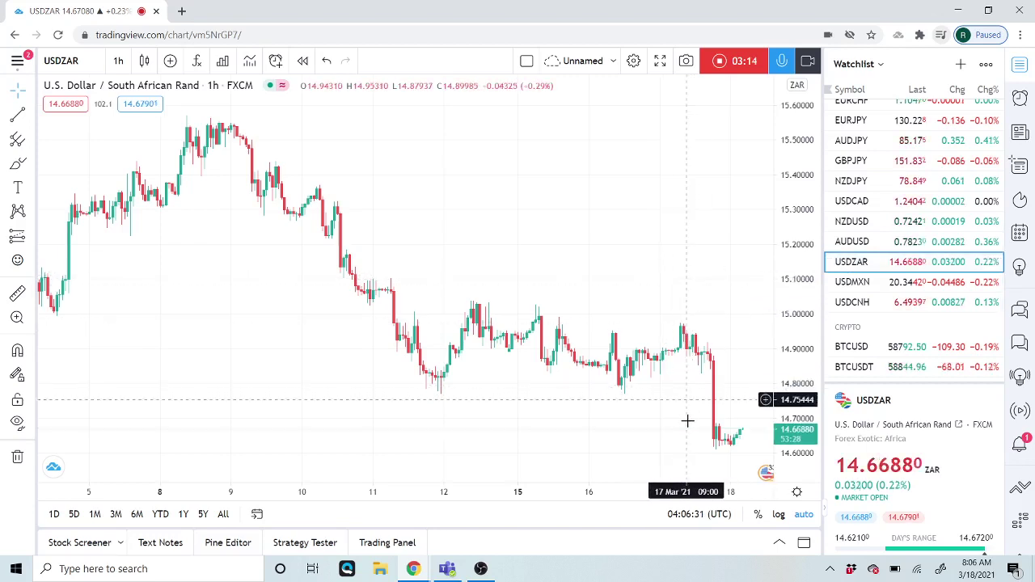
click(121, 63)
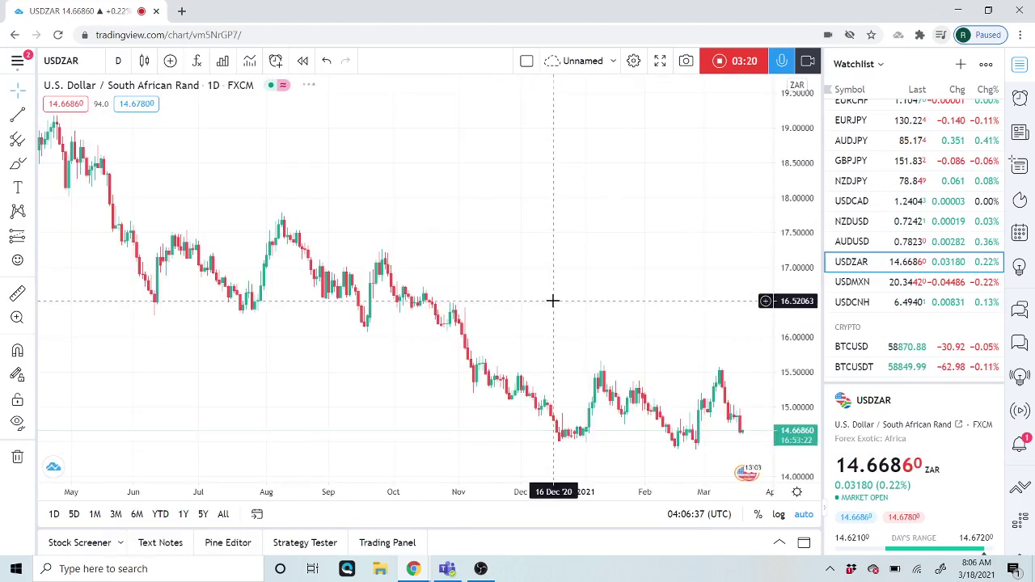
scroll(552, 300, down, 4)
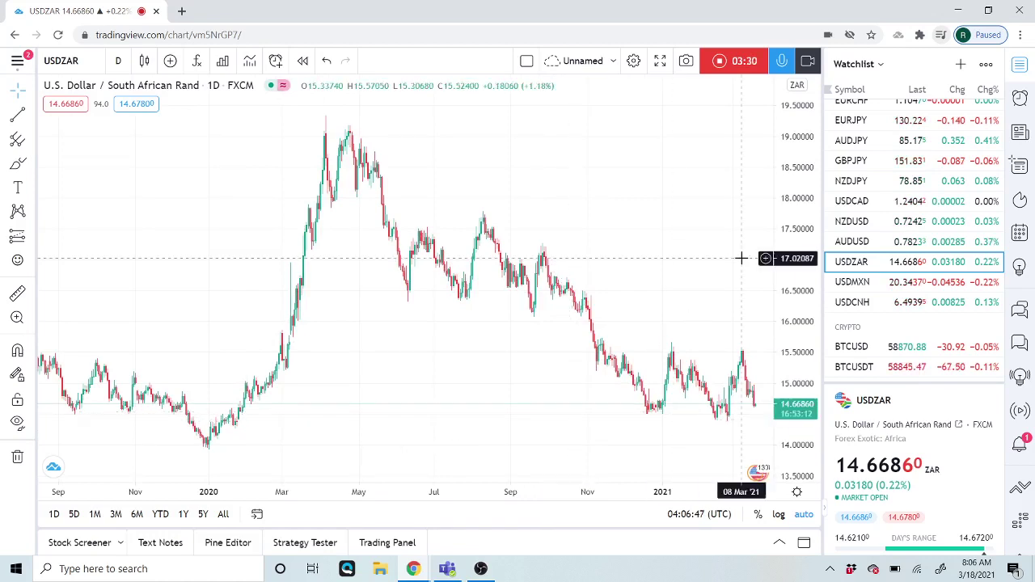
scroll(887, 279, down, 2)
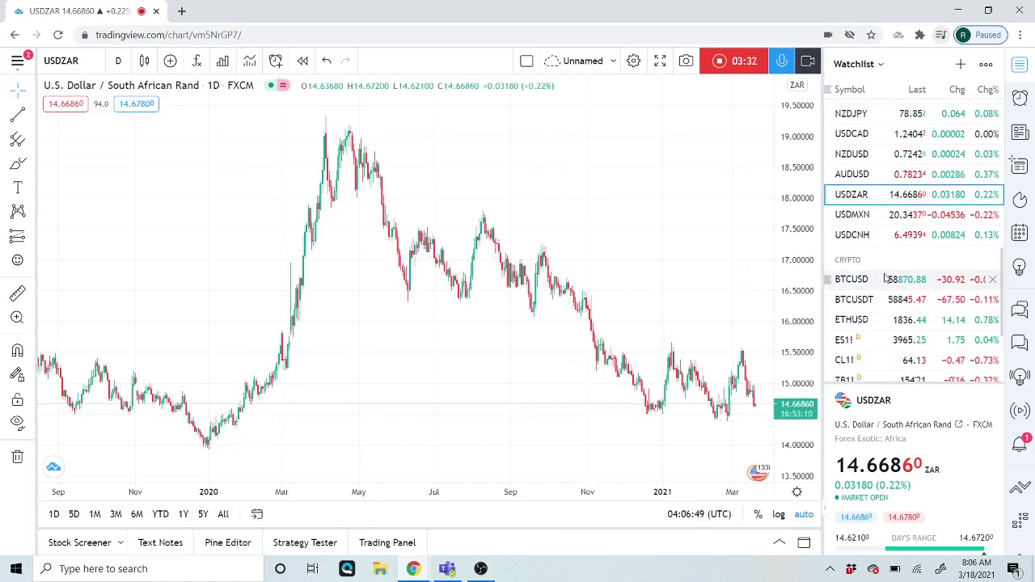
scroll(887, 278, down, 2)
click(869, 334)
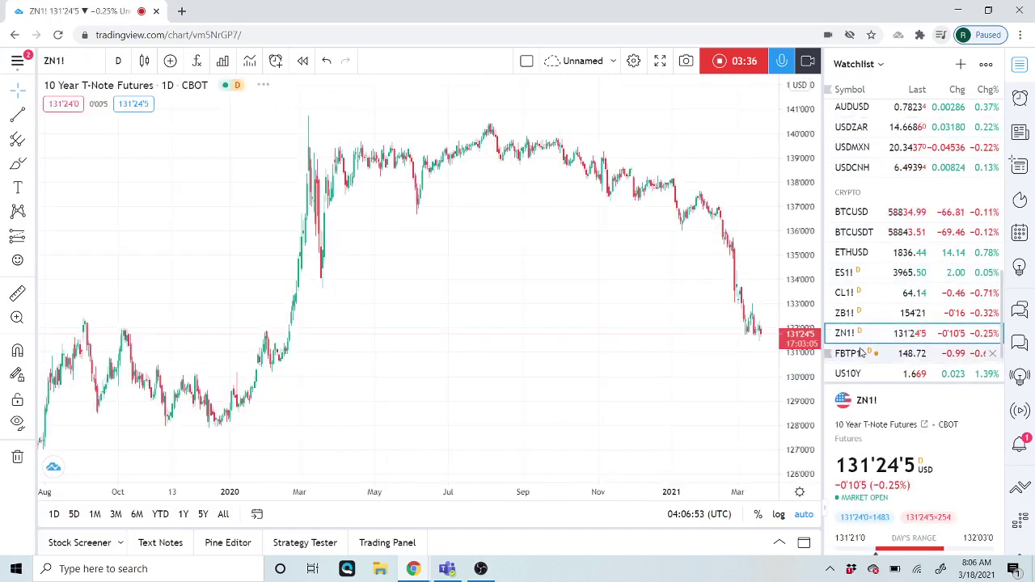
scroll(865, 291, down, 2)
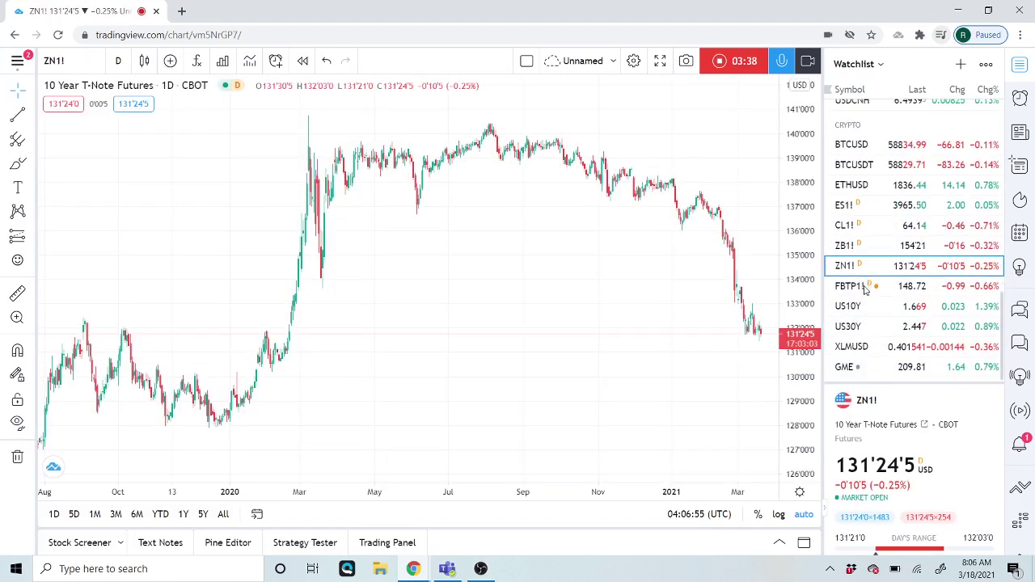
click(863, 308)
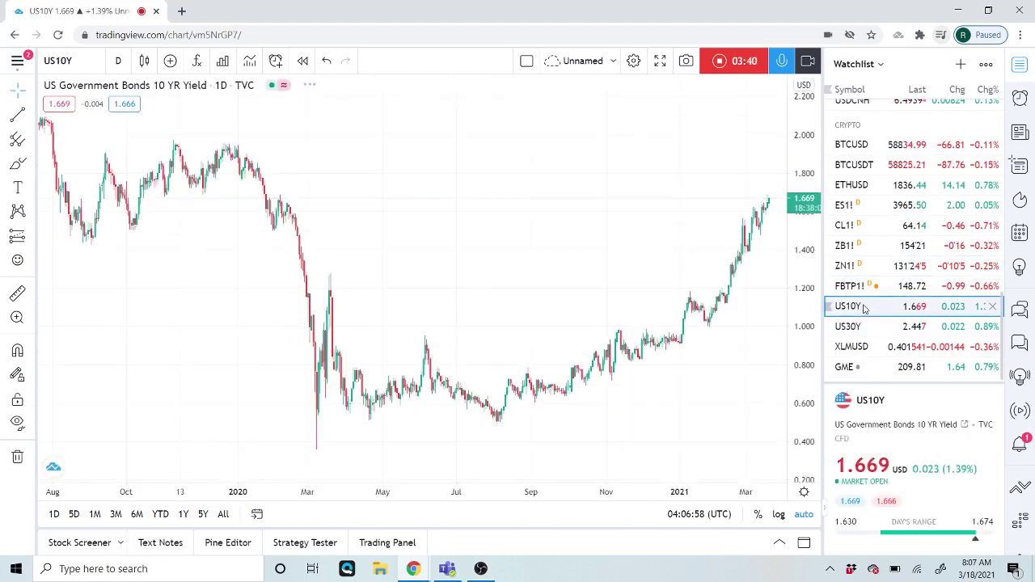
scroll(643, 292, up, 5)
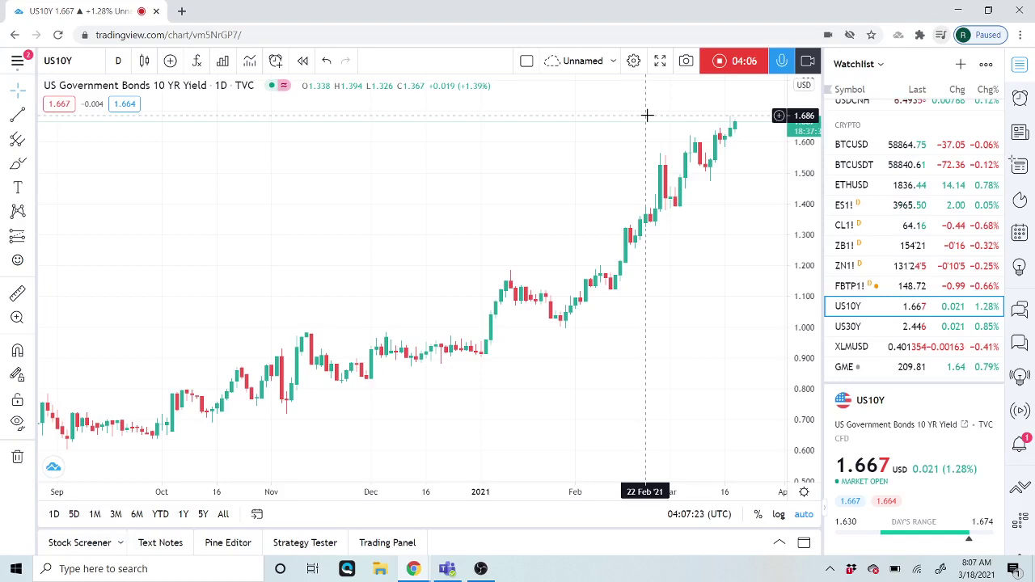
- Load BTCUSD daily candles and zoom out to span roughly September through March
click(849, 145)
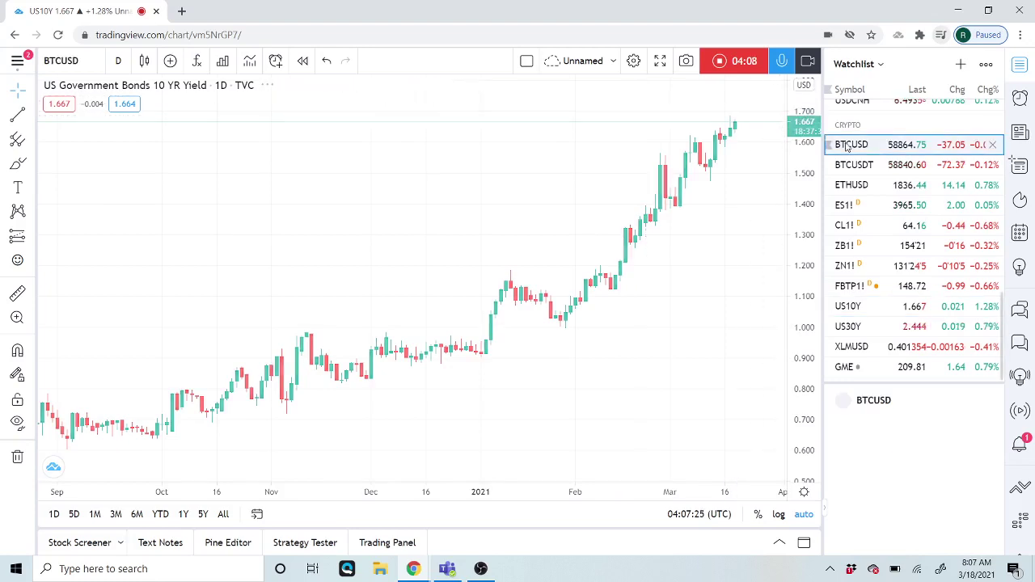
scroll(728, 178, down, 2)
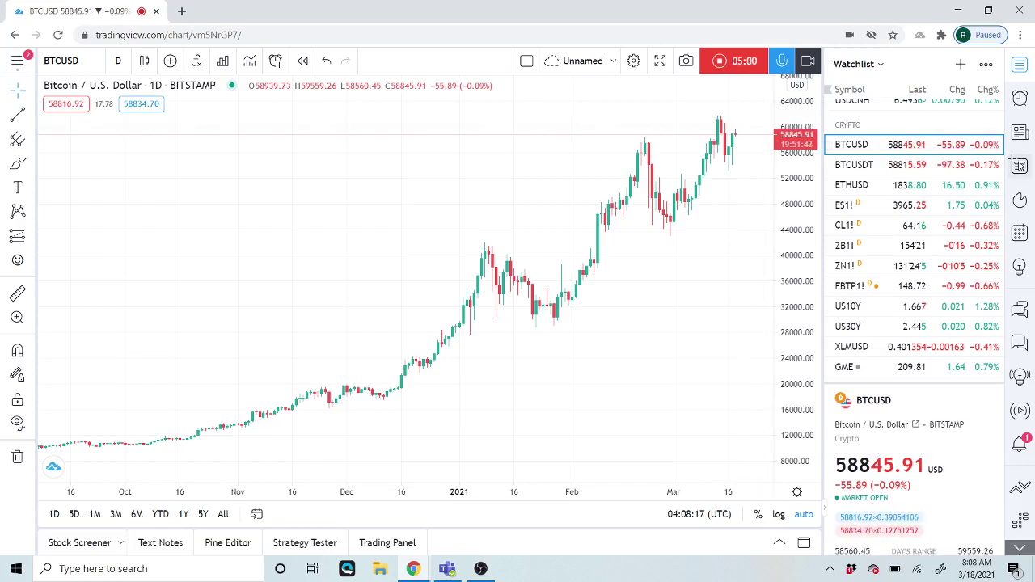
- Switch to the Bitstamp ETHUSD daily chart
click(910, 186)
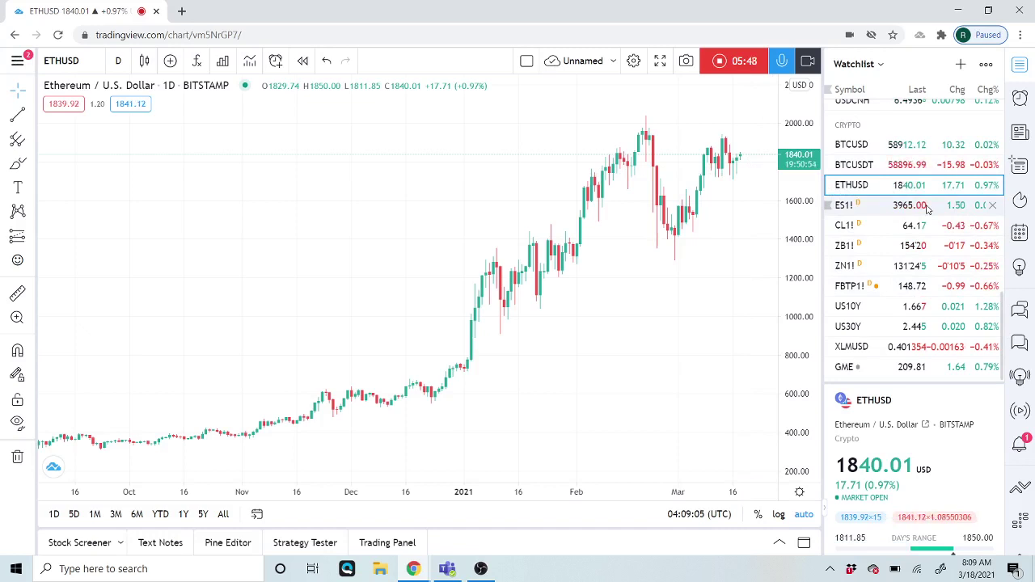
- Load the Kraken XLMUSD daily chart, zooming out and back in to review it
click(910, 349)
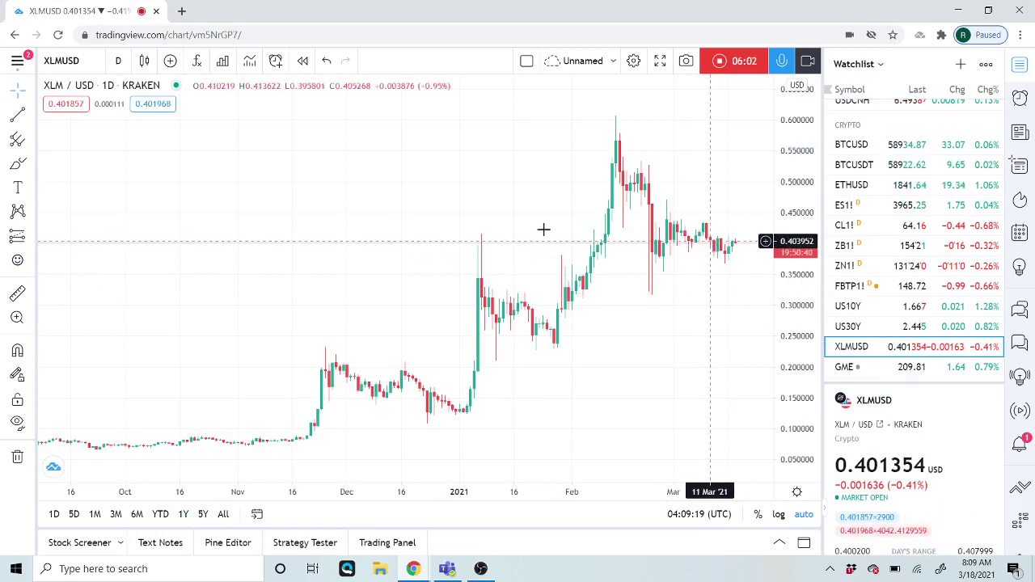
scroll(473, 389, down, 3)
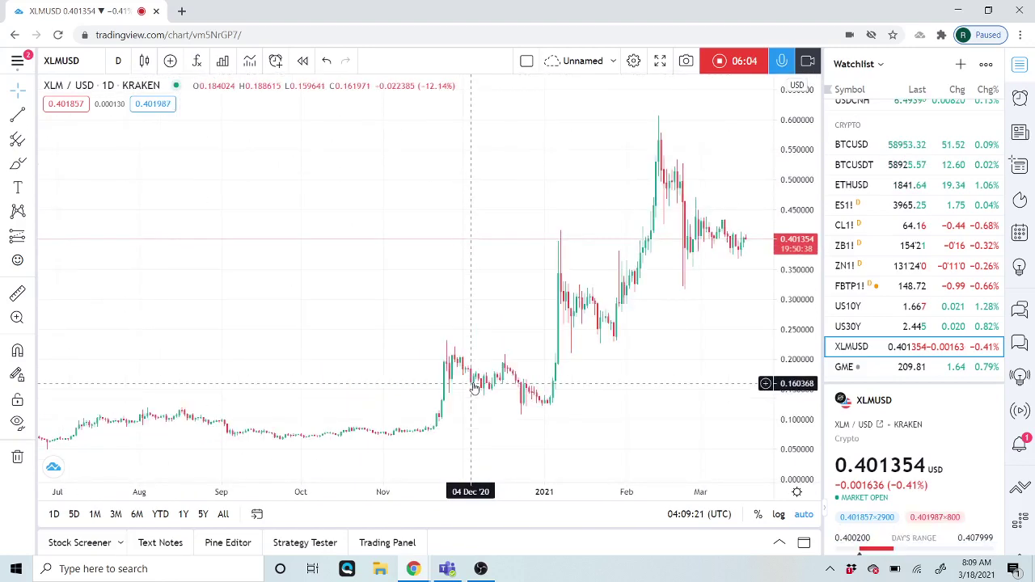
scroll(474, 389, up, 2)
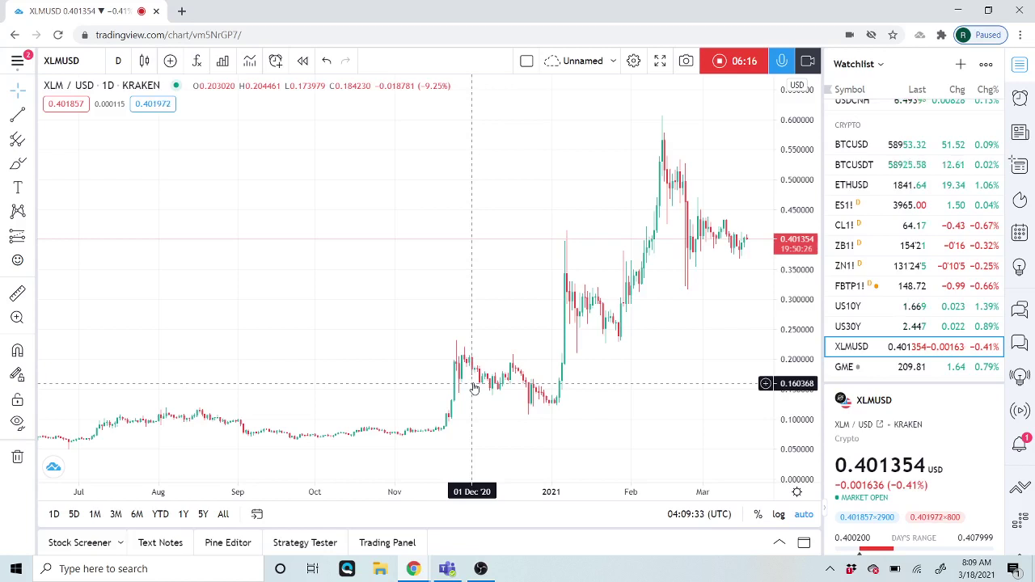
scroll(472, 395, up, 4)
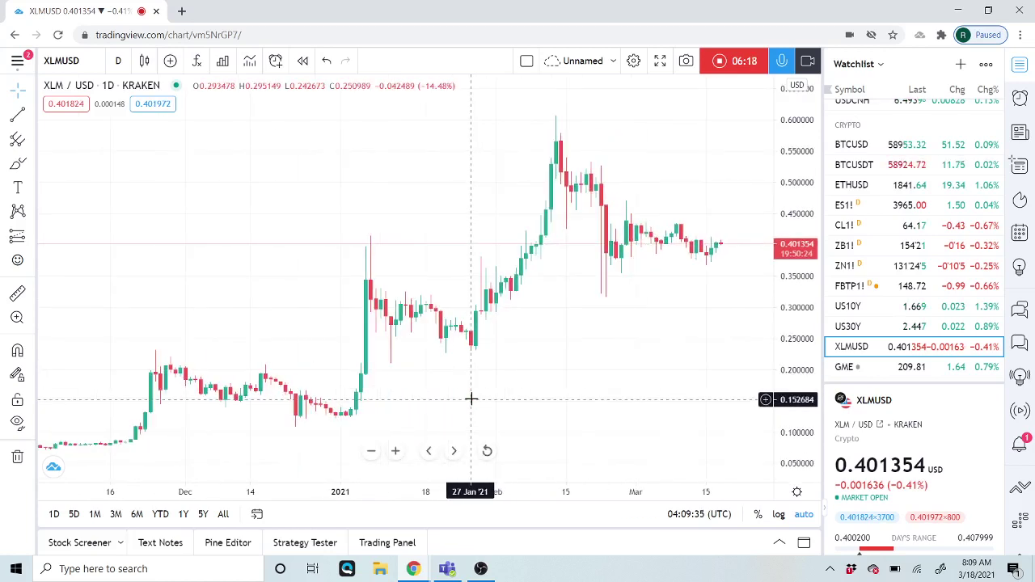
scroll(471, 399, down, 2)
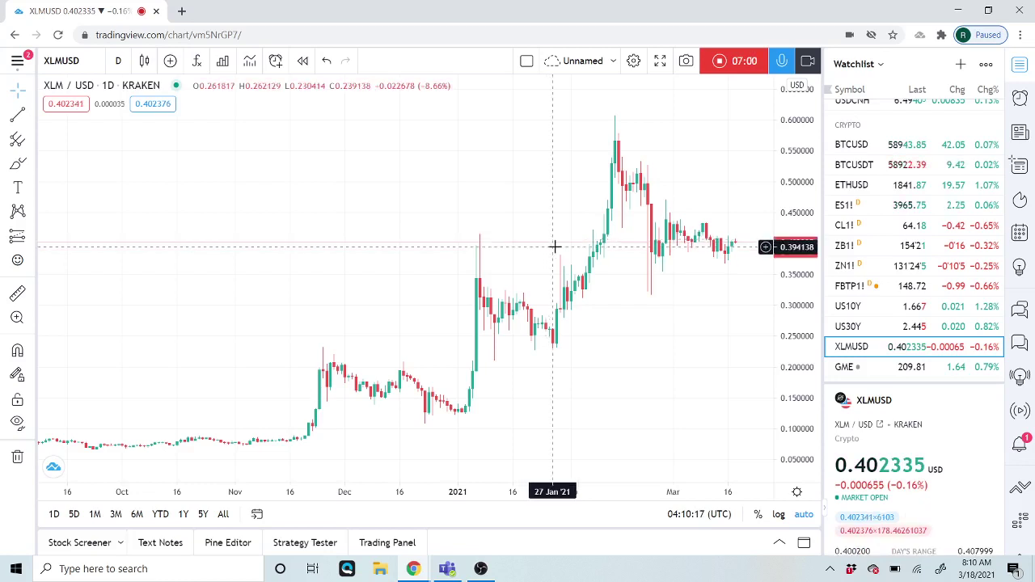
scroll(882, 283, up, 5)
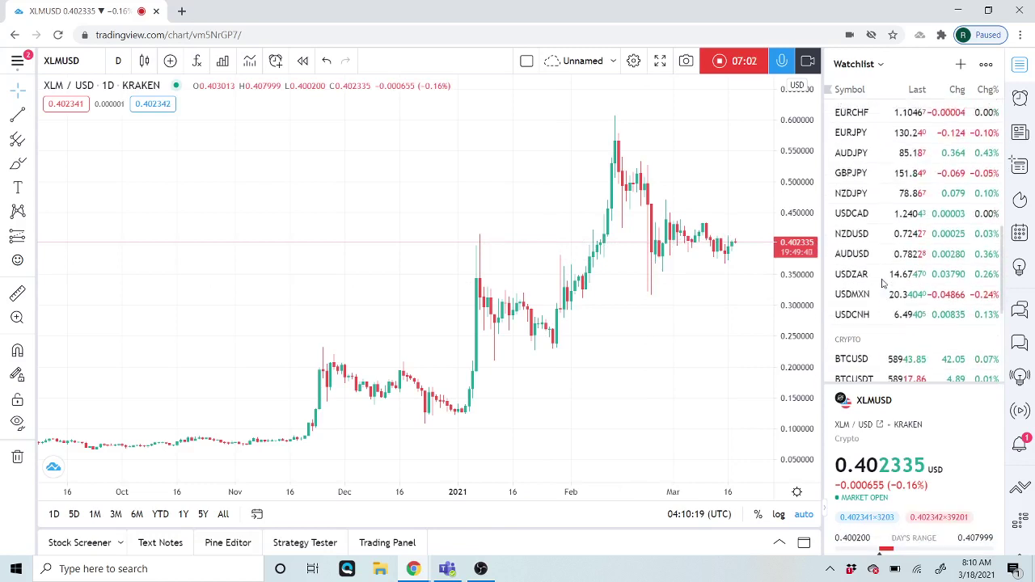
scroll(883, 283, up, 3)
scroll(883, 283, down, 3)
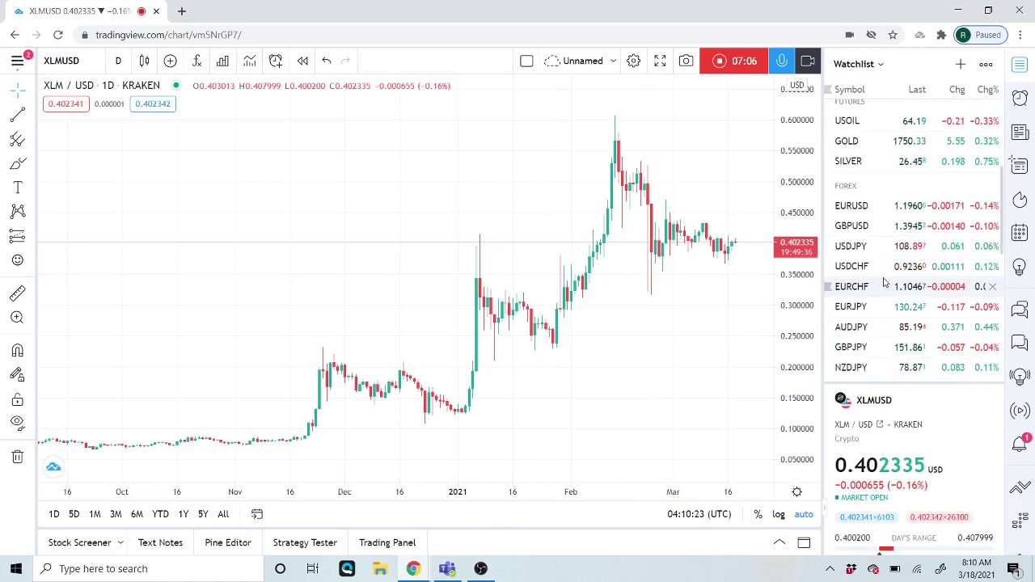
scroll(884, 282, down, 2)
scroll(895, 270, up, 5)
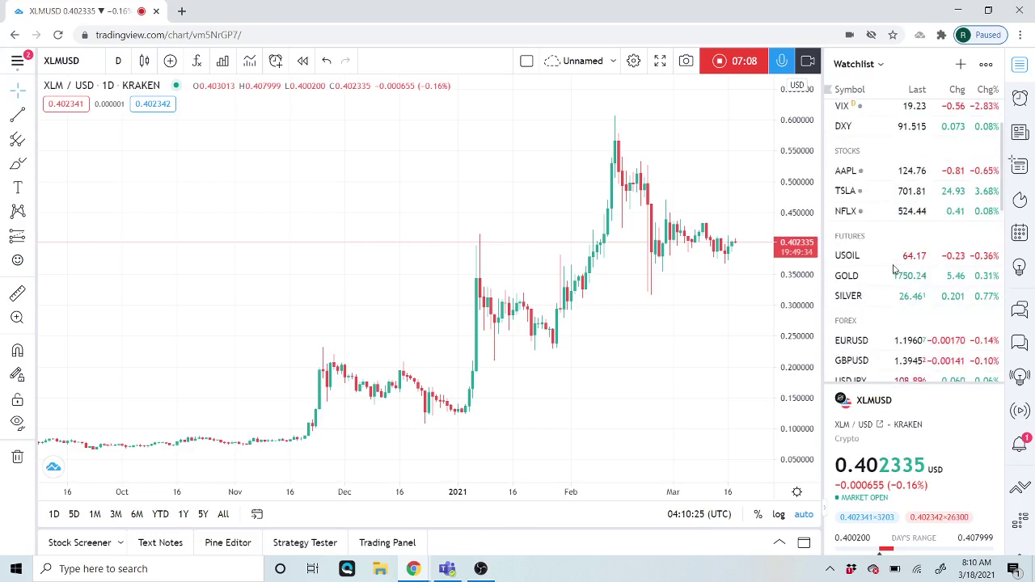
scroll(893, 270, down, 8)
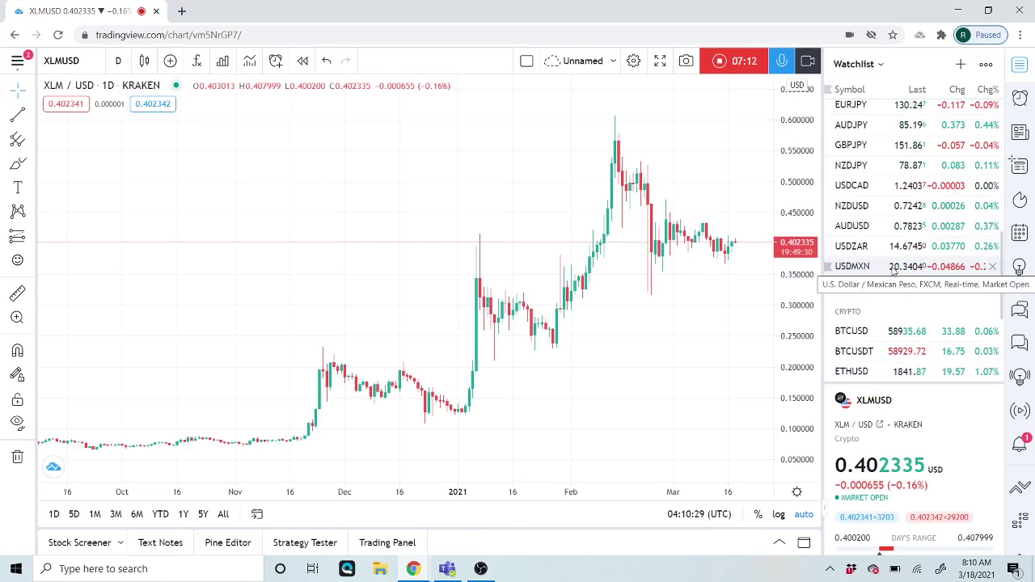
scroll(890, 270, down, 3)
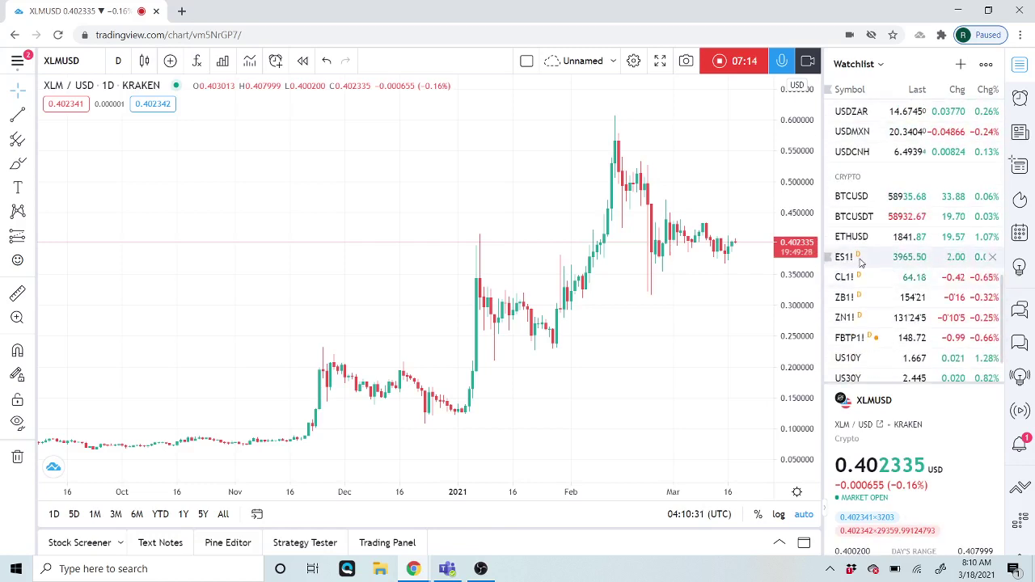
- Show ES1! on 1-hour candles, then switch to the US10Y hourly yield chart
click(861, 259)
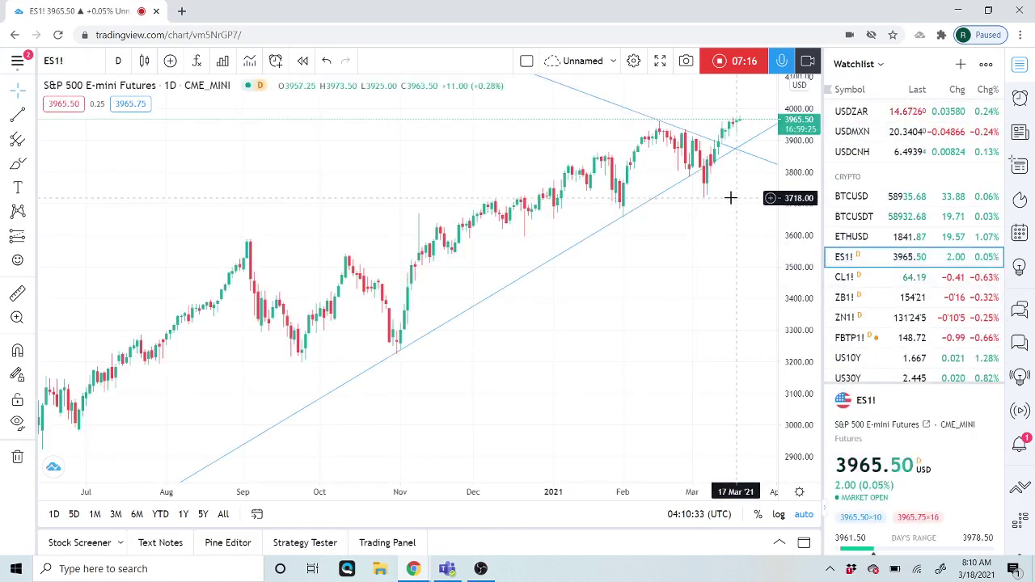
click(118, 61)
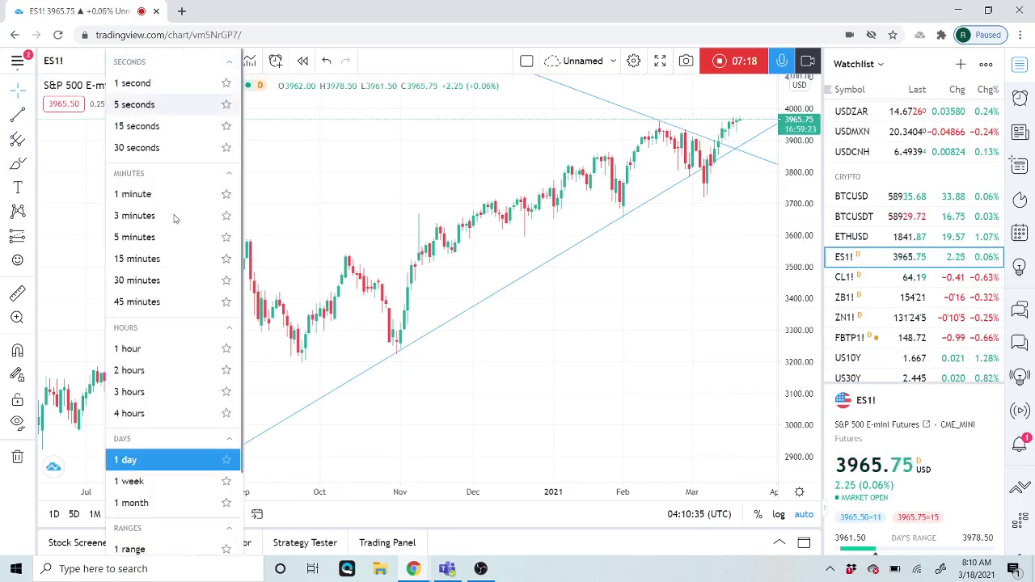
click(182, 348)
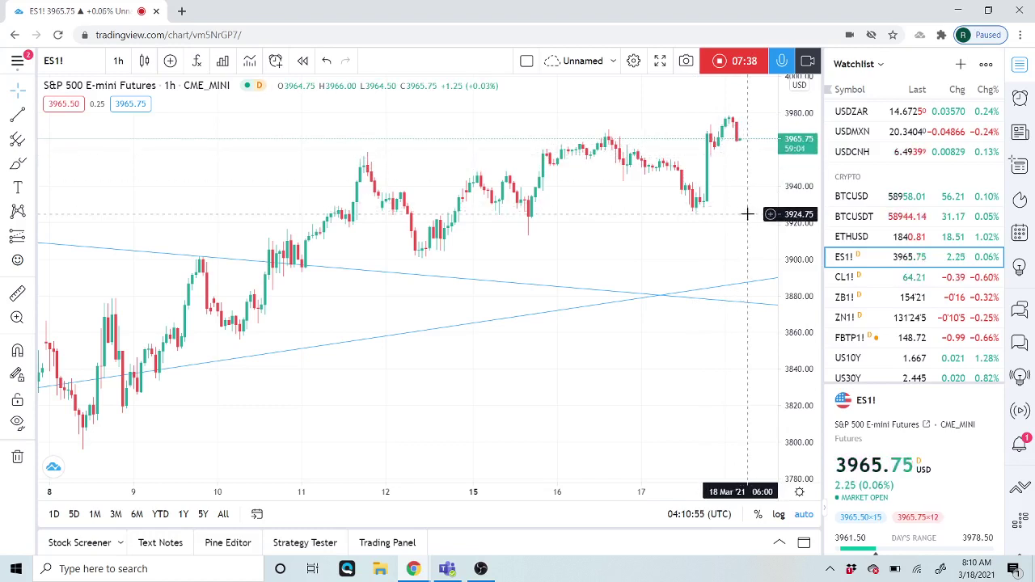
click(855, 358)
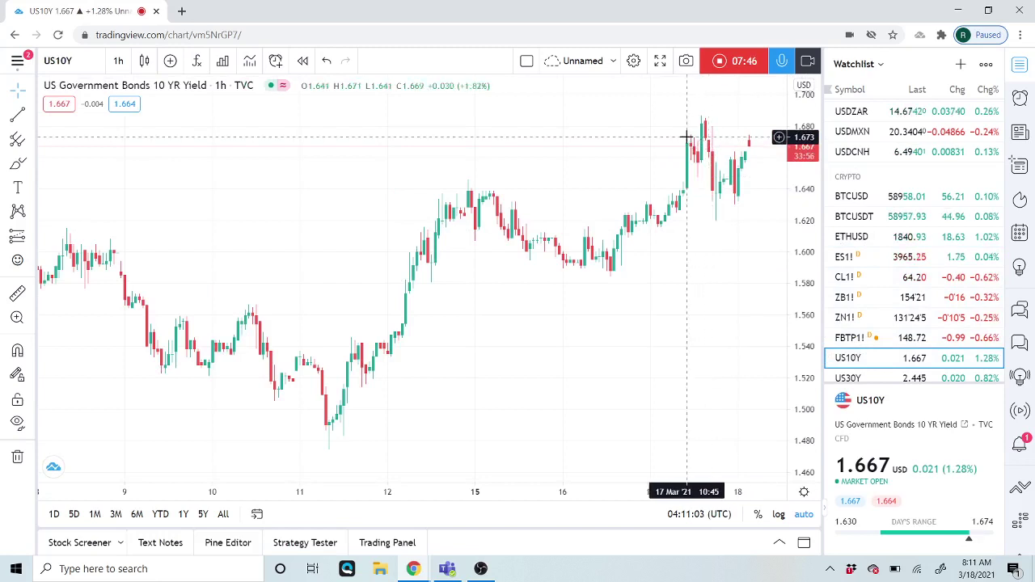
- Zoom the hourly US10Y chart out to late February, then stop recording to preview the video idea
scroll(678, 149, down, 2)
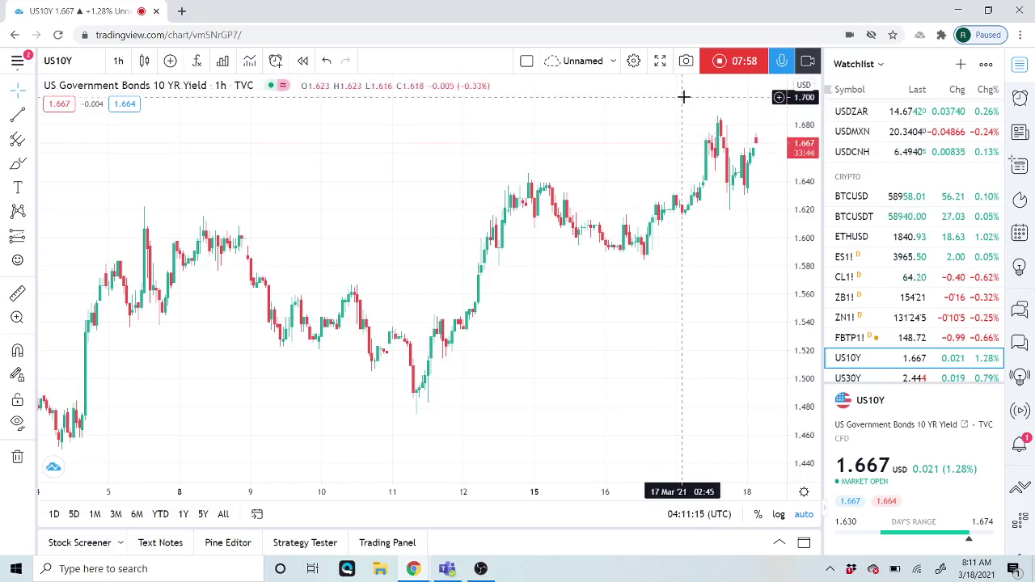
scroll(672, 121, down, 5)
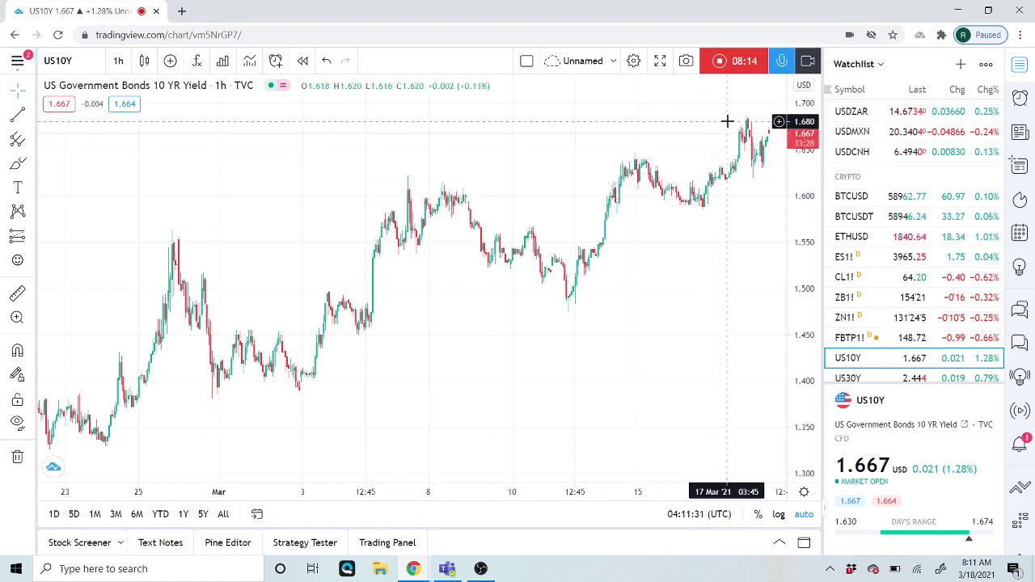
click(719, 67)
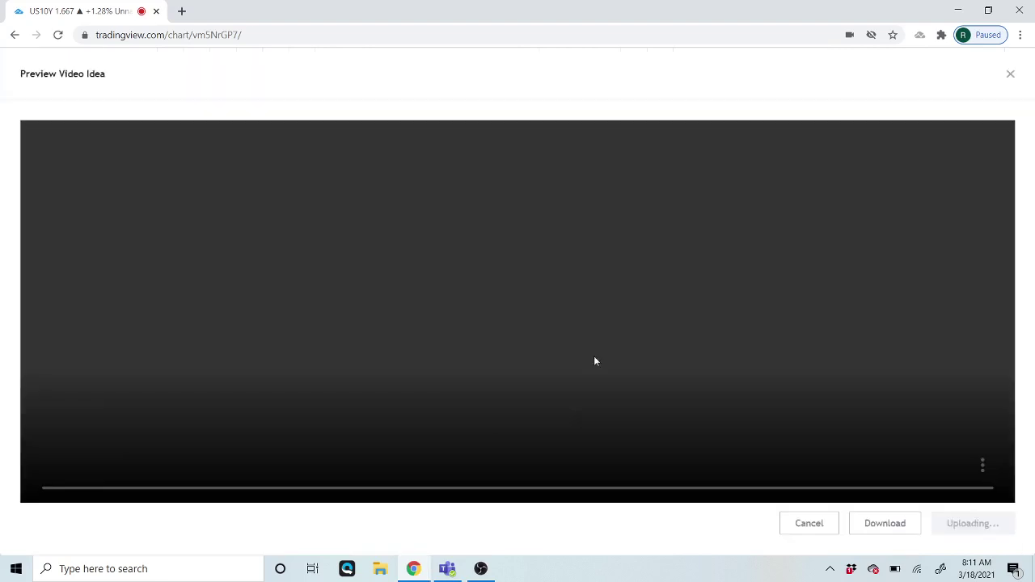